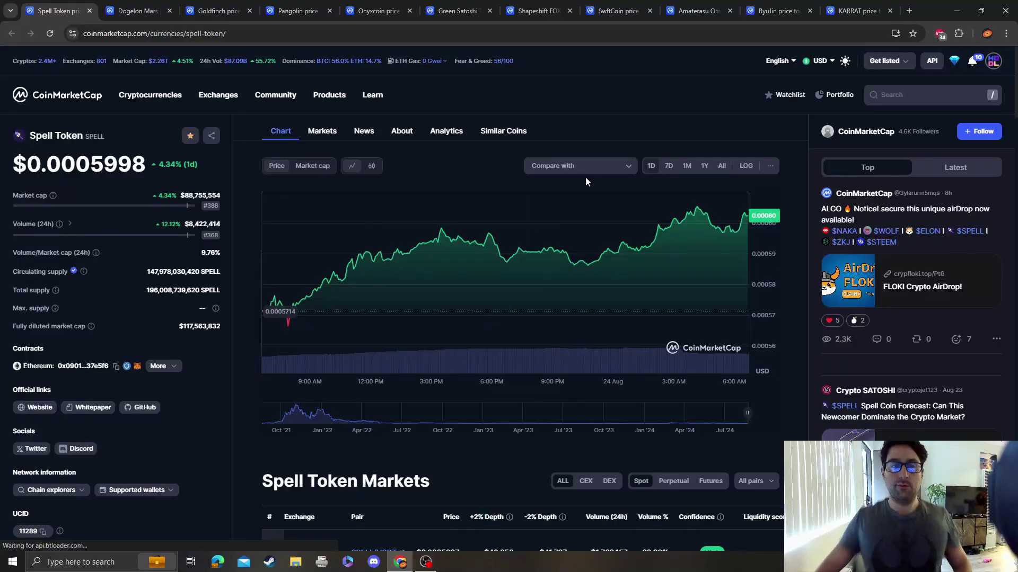
Show Spell Token's all-time price history, then open the ORDI page from recent searches.
{"action": "left_click", "coordinate": [722, 165]}
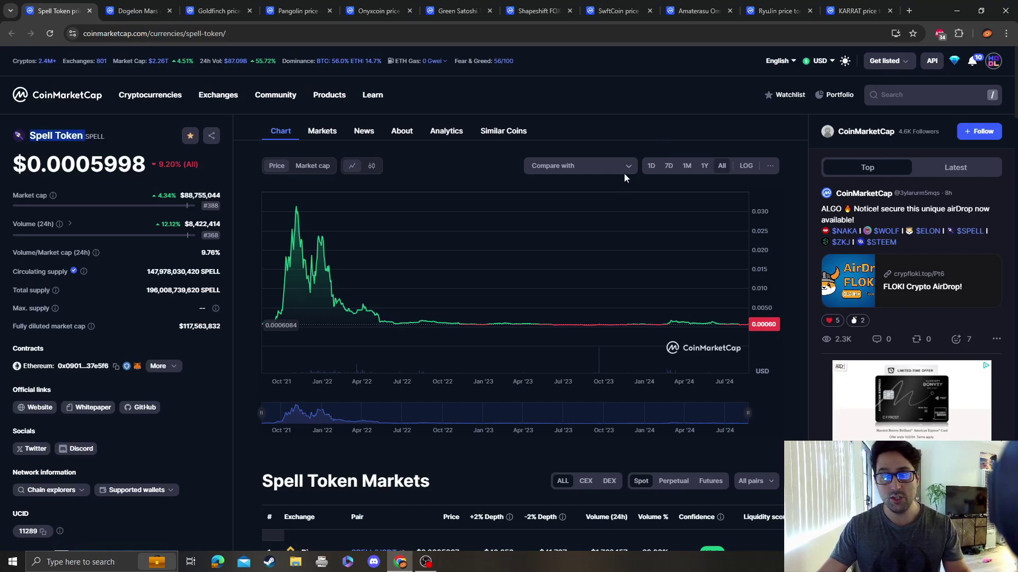
{"action": "left_click", "coordinate": [893, 95]}
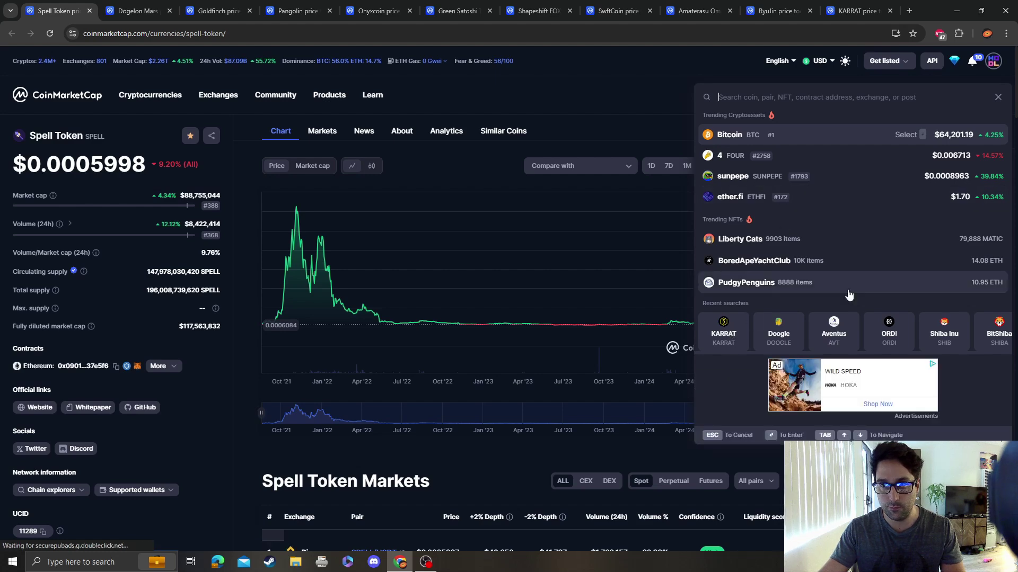
{"action": "left_click", "coordinate": [889, 328]}
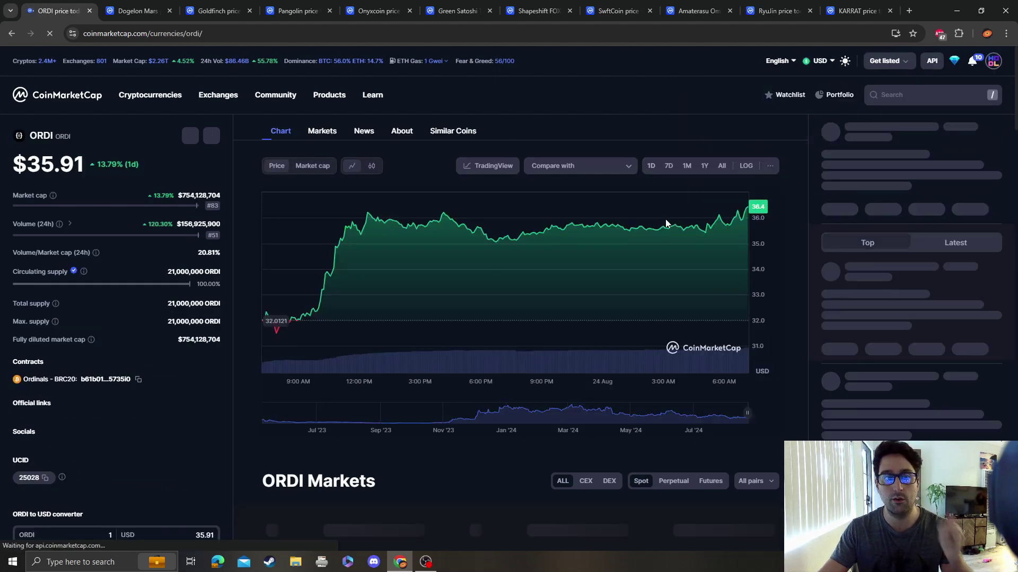
Load the SPELLUSD Coinbase chart in the technical analysis view via a 'SPELL TOKEN' search.
{"action": "left_click", "coordinate": [488, 166]}
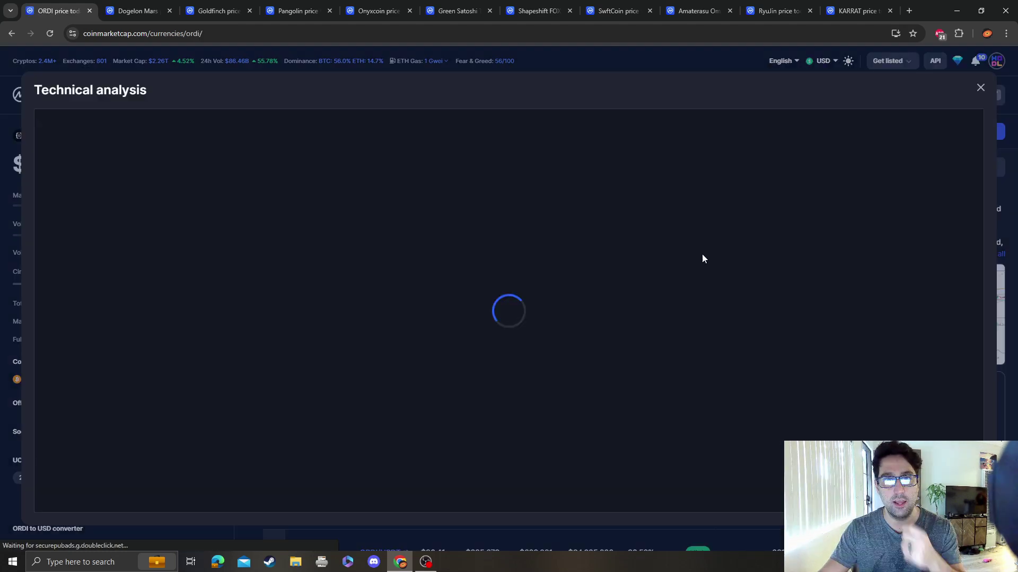
{"action": "left_click", "coordinate": [62, 120]}
{"action": "type", "text": "SPELL TOKEN"}
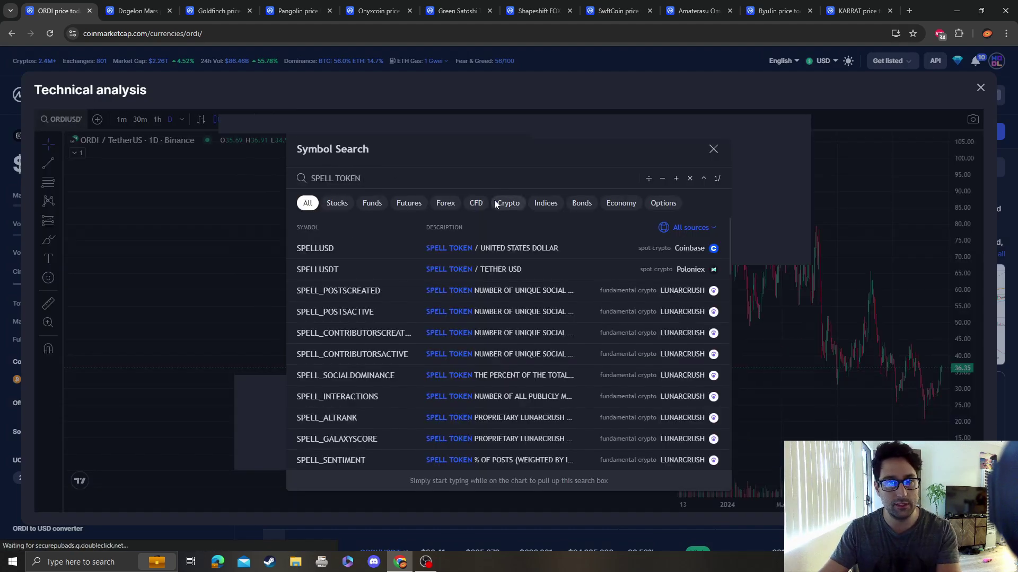
{"action": "left_click", "coordinate": [606, 250]}
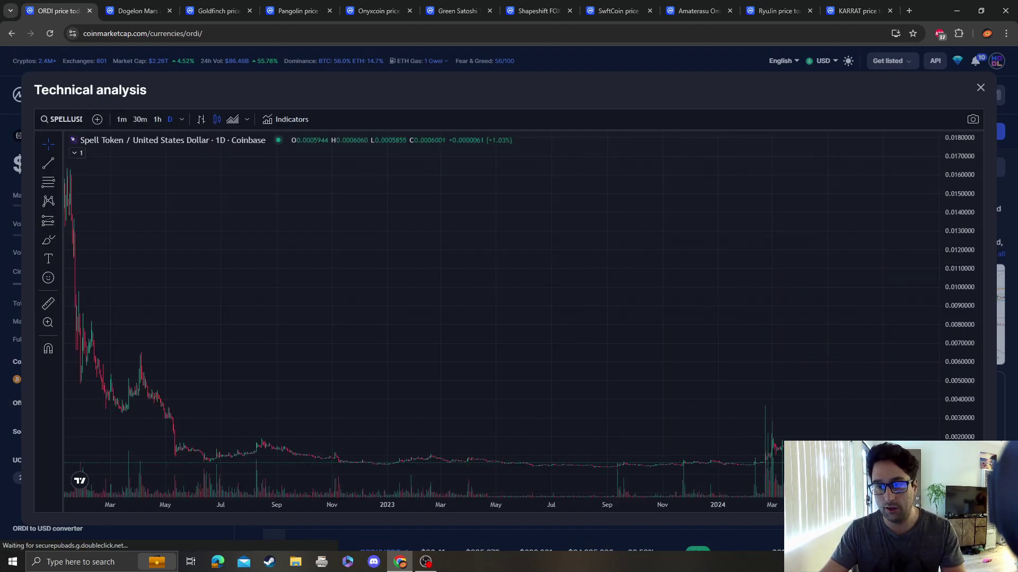
Switch the chart's price scale to logarithmic.
{"action": "right_click", "coordinate": [957, 269]}
{"action": "left_click", "coordinate": [917, 407]}
{"action": "scroll", "coordinate": [745, 318], "scroll_direction": "down", "scroll_amount": 5}
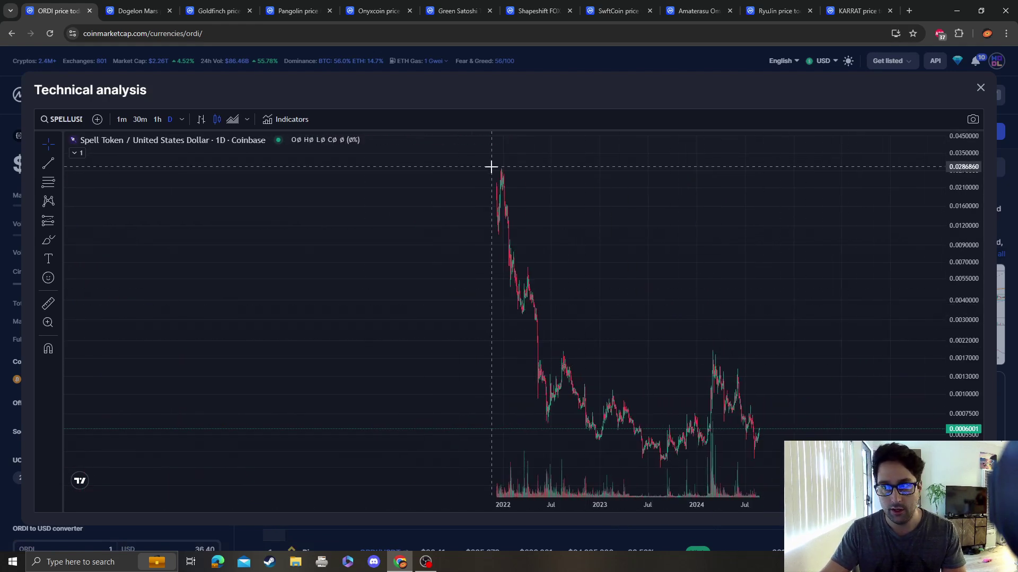
Measure the price drop from the 2022 peak, clear it, and pan toward future dates.
{"action": "left_click", "coordinate": [49, 305]}
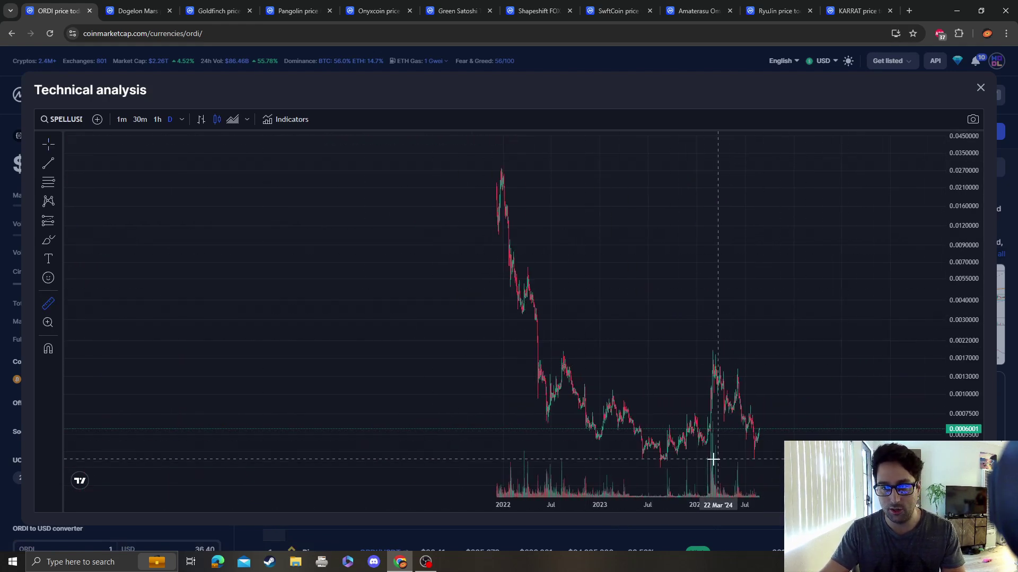
{"action": "left_click", "coordinate": [667, 461]}
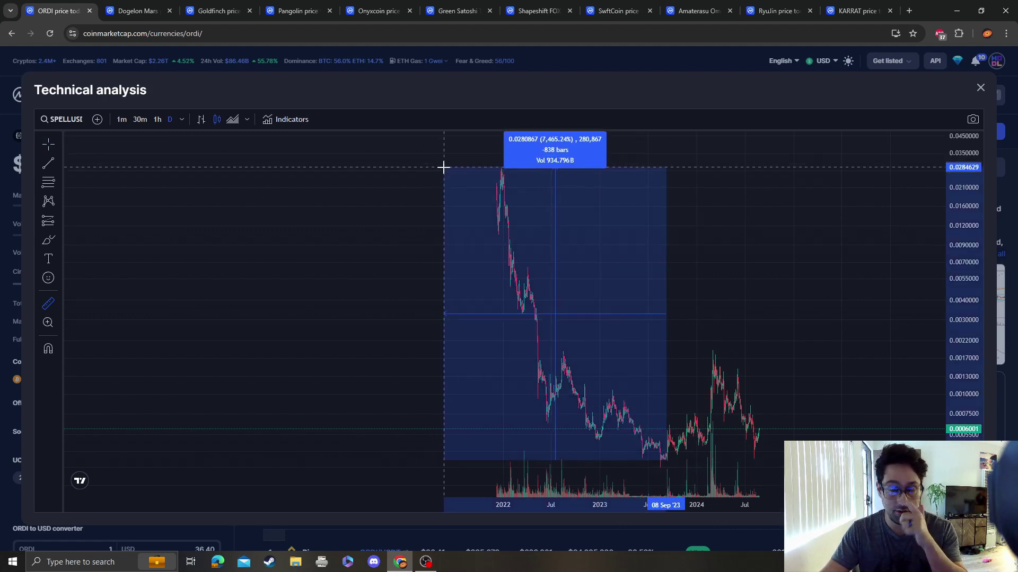
{"action": "left_click", "coordinate": [444, 168]}
{"action": "left_click_drag", "start_coordinate": [738, 248], "coordinate": [675, 247]}
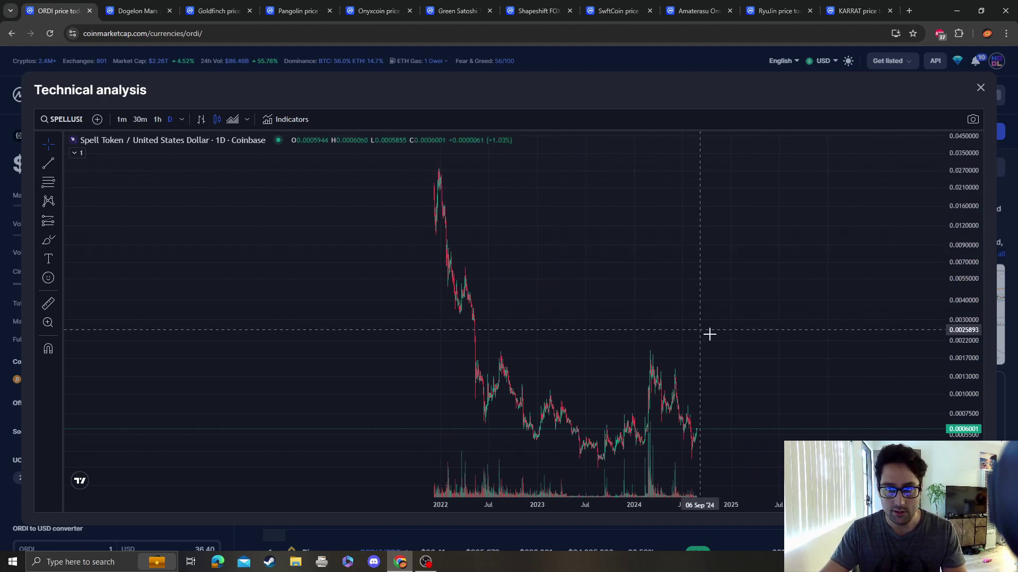
Add Relative Strength Index and Stochastic RSI indicators, then pan the chart toward future dates.
{"action": "left_click", "coordinate": [306, 120]}
{"action": "type", "text": "rsi"}
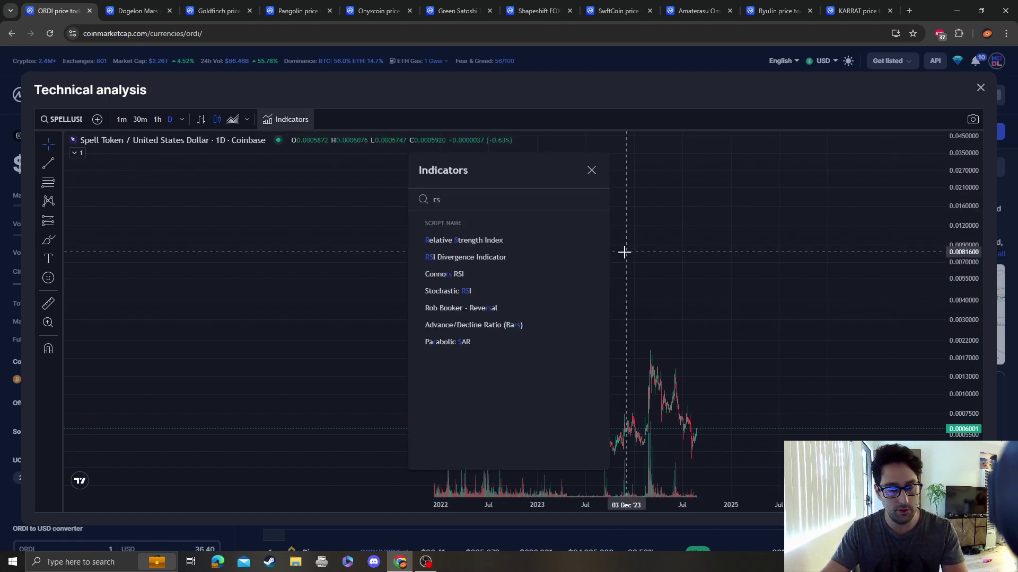
{"action": "left_click", "coordinate": [521, 242]}
{"action": "left_click", "coordinate": [516, 291]}
{"action": "left_click", "coordinate": [796, 249]}
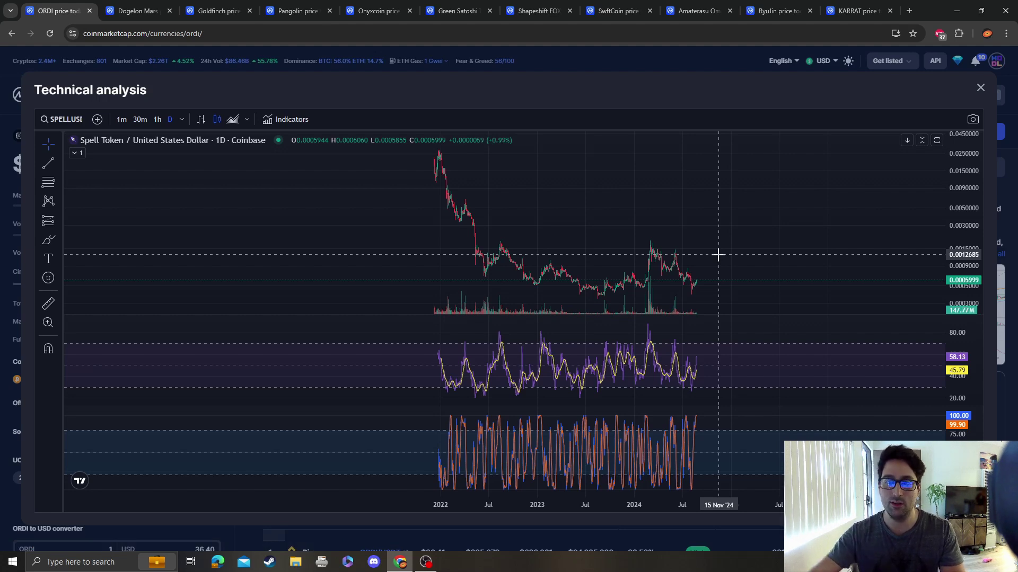
{"action": "left_click_drag", "start_coordinate": [758, 218], "coordinate": [697, 218]}
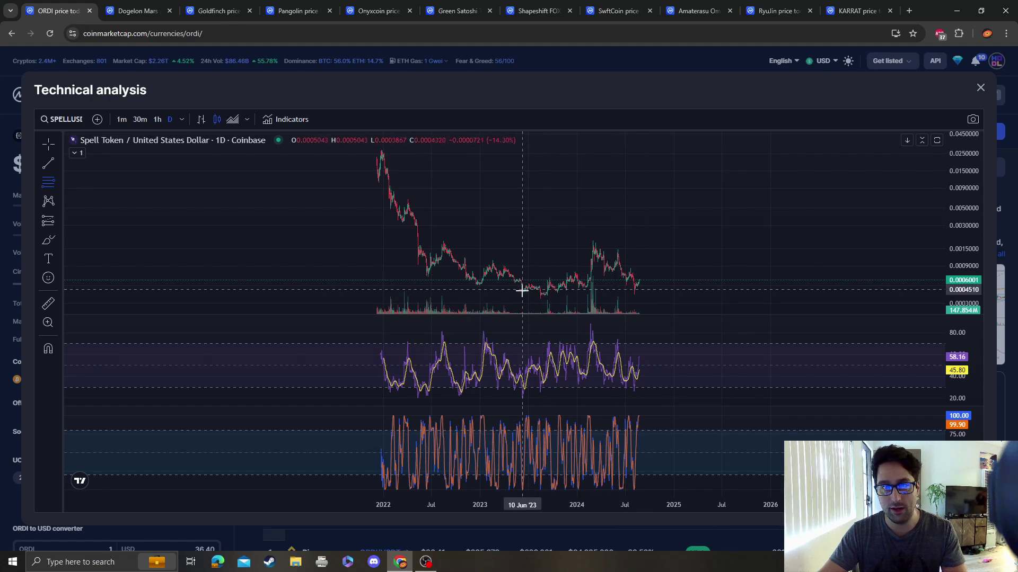
Draw a trial Fibonacci retracement from the 2022 high and delete it.
{"action": "left_click", "coordinate": [304, 150]}
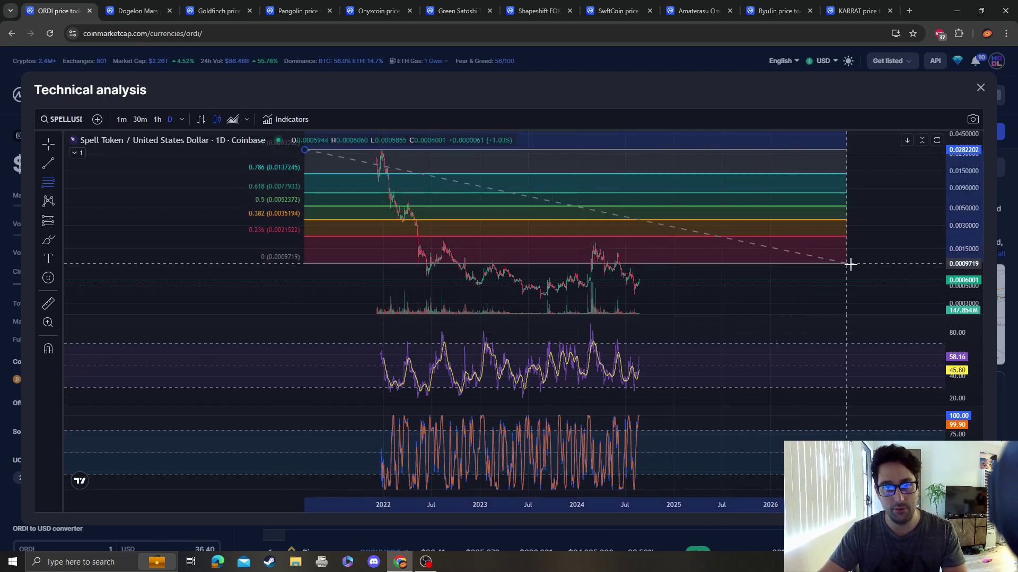
{"action": "left_click", "coordinate": [881, 299]}
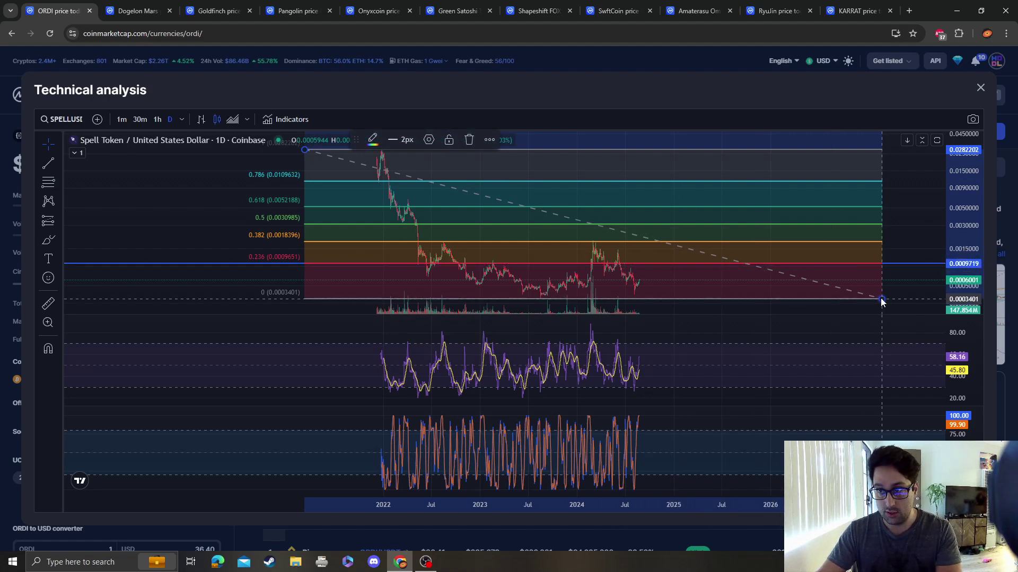
{"action": "key", "text": "Delete"}
Draw a retracement from the December 2023 high, zoom the price axis, and raise the lowest line to 0.0005650.
{"action": "key", "text": "alt+f"}
{"action": "left_click", "coordinate": [574, 241]}
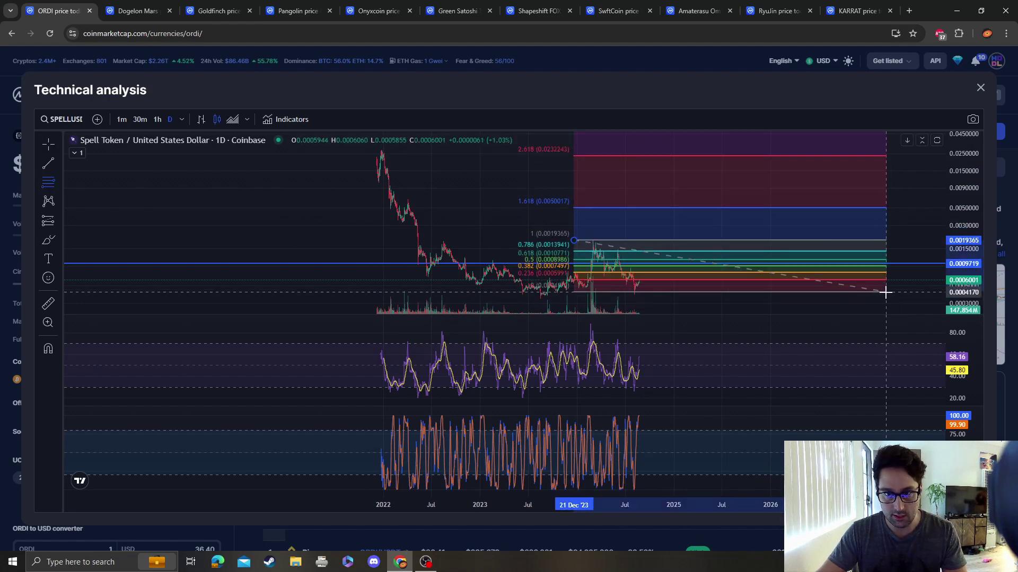
{"action": "left_click", "coordinate": [885, 292]}
{"action": "scroll", "coordinate": [768, 273], "scroll_direction": "up", "scroll_amount": 2}
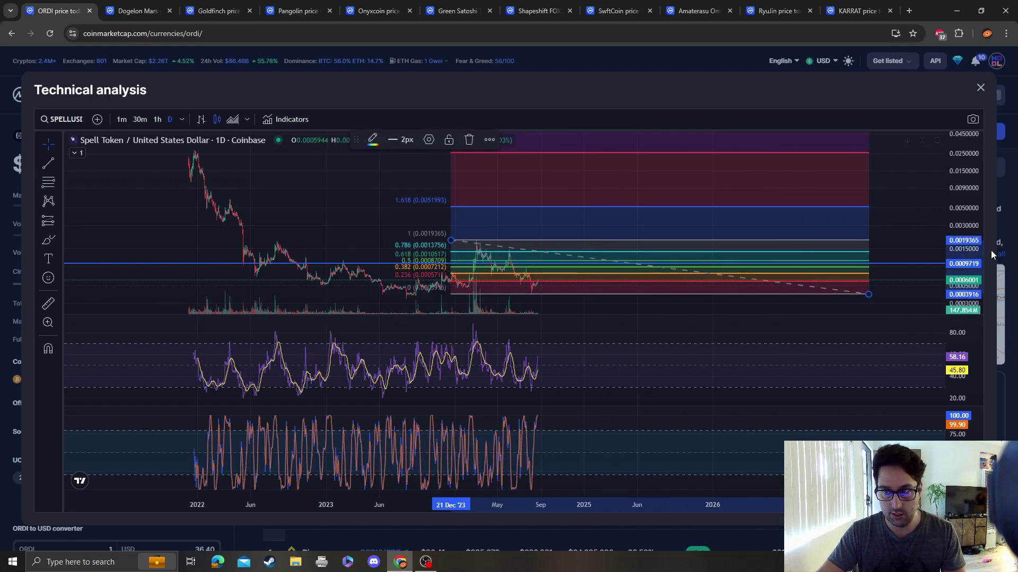
{"action": "left_click_drag", "start_coordinate": [970, 255], "coordinate": [912, 143]}
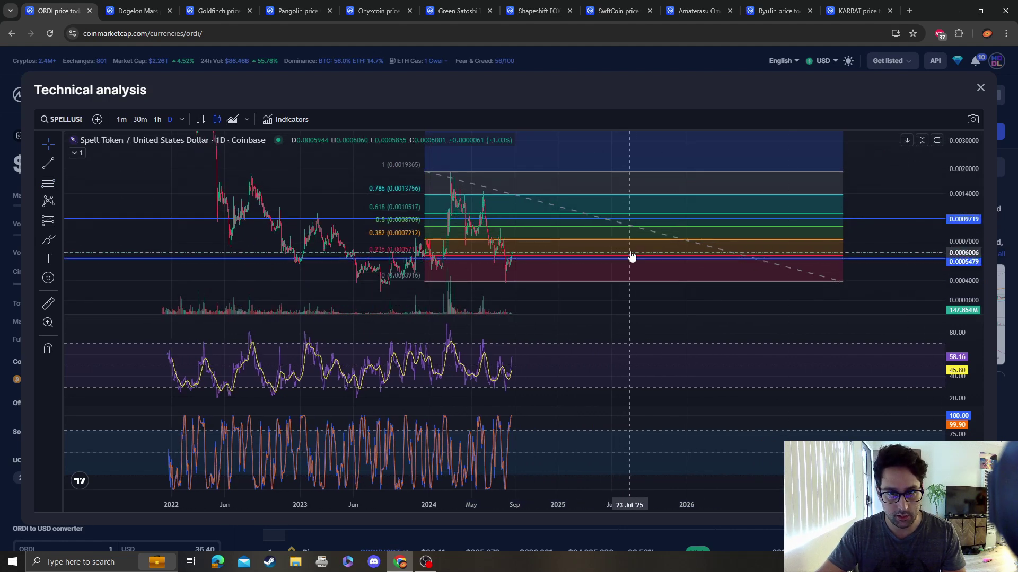
{"action": "left_click_drag", "start_coordinate": [846, 260], "coordinate": [850, 257]}
Delete the Fibonacci retracement and draw a shaded target box between the 0.0007272 and 0.0005650 lines.
{"action": "left_click", "coordinate": [840, 283]}
{"action": "key", "text": "Delete"}
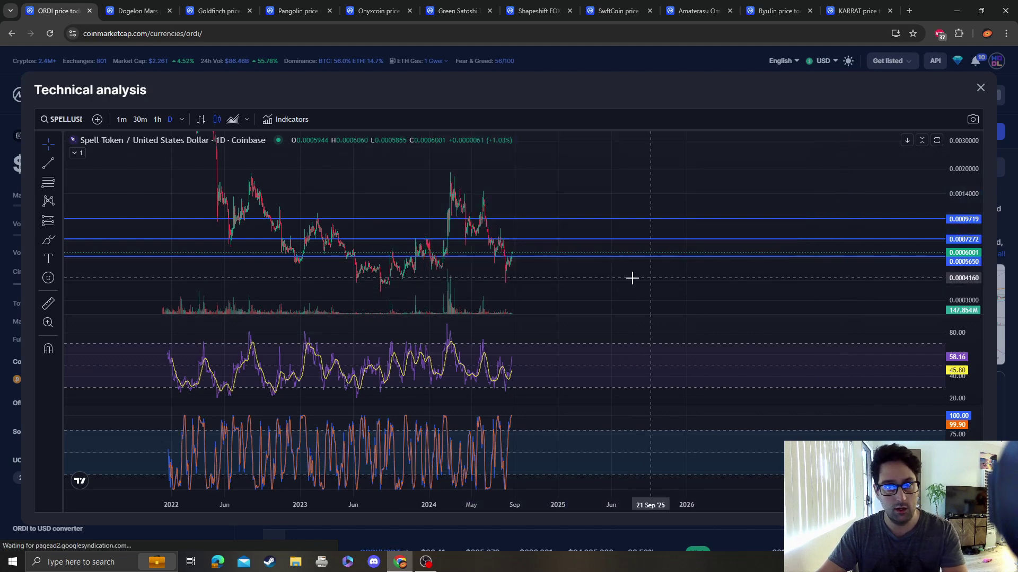
{"action": "left_click", "coordinate": [59, 240]}
{"action": "left_click", "coordinate": [105, 157]}
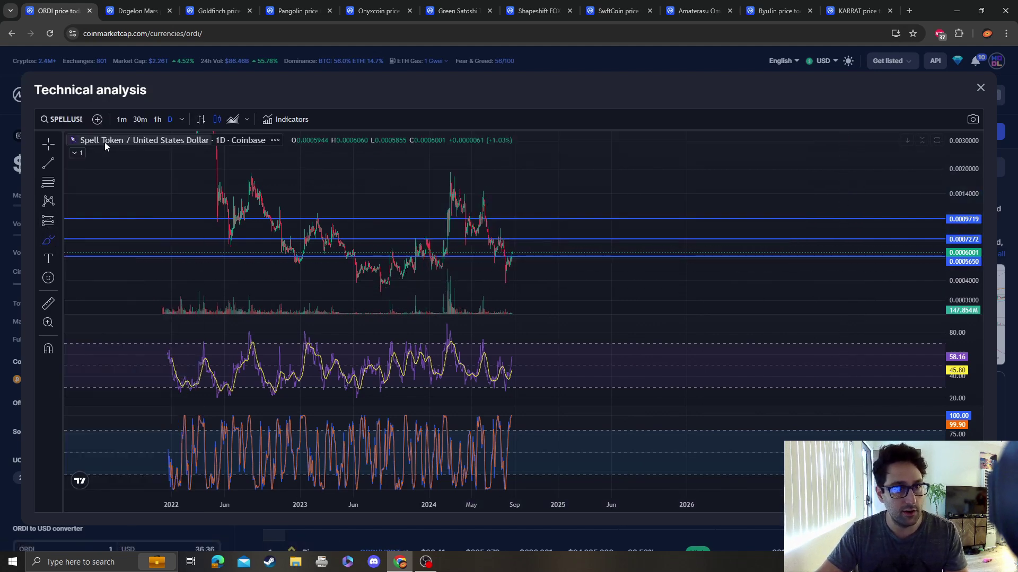
{"action": "left_click", "coordinate": [60, 240]}
{"action": "left_click", "coordinate": [99, 309]}
{"action": "left_click_drag", "start_coordinate": [527, 241], "coordinate": [673, 255]}
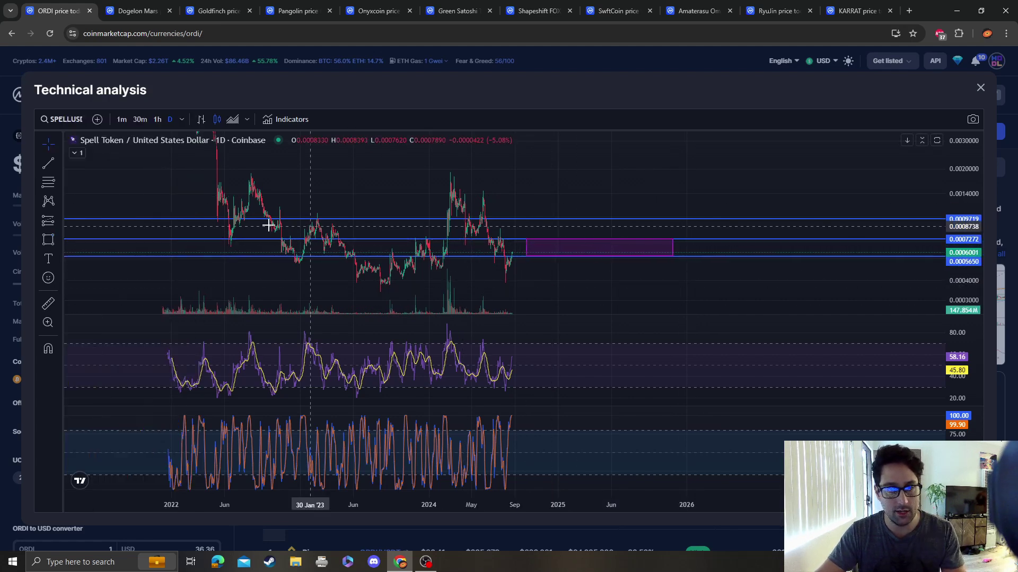
Draw a descending channel from the early 2024 peak down toward mid-2025.
{"action": "left_click", "coordinate": [59, 181]}
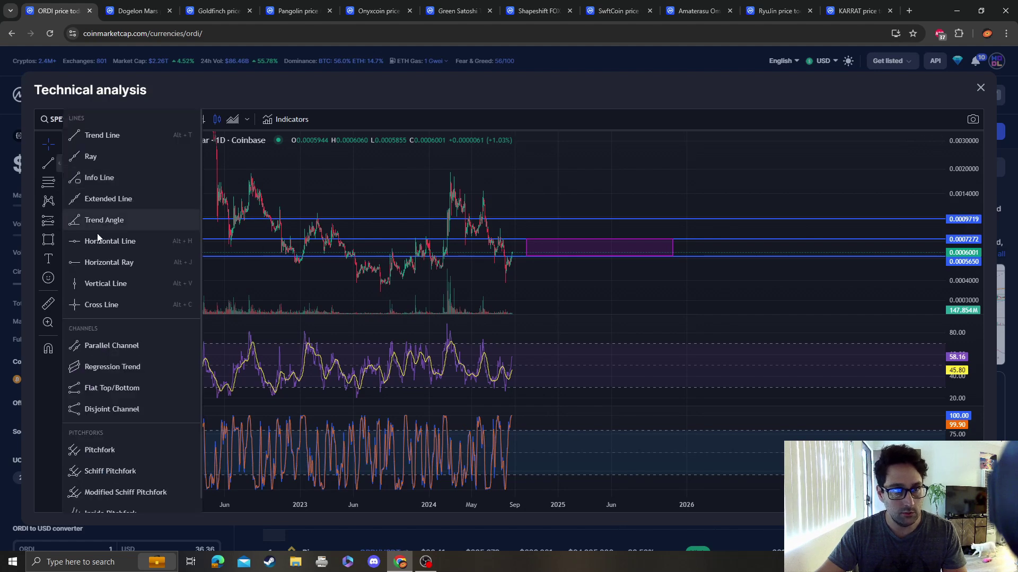
{"action": "left_click", "coordinate": [114, 345]}
{"action": "left_click", "coordinate": [449, 171]}
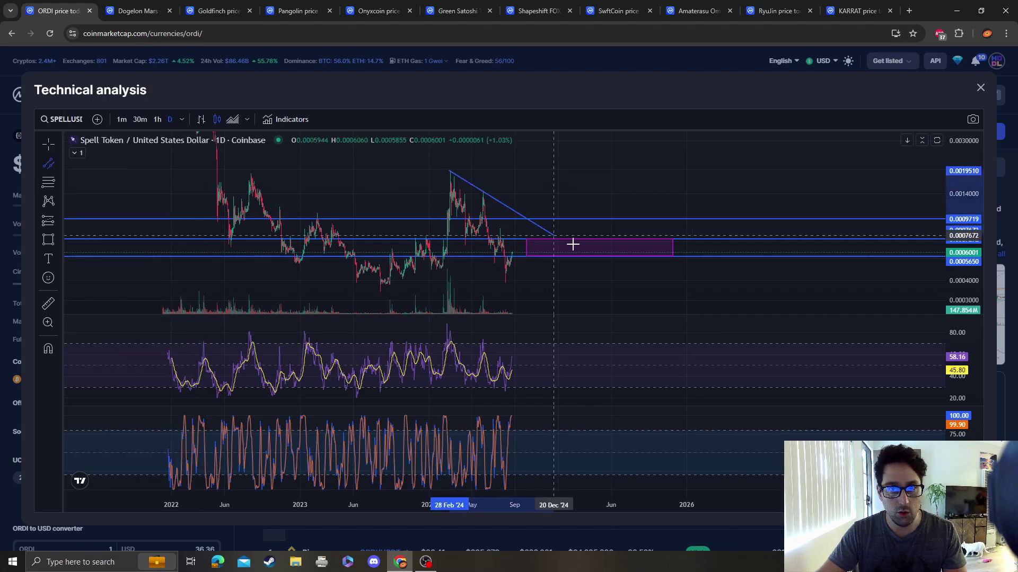
{"action": "left_click", "coordinate": [616, 314]}
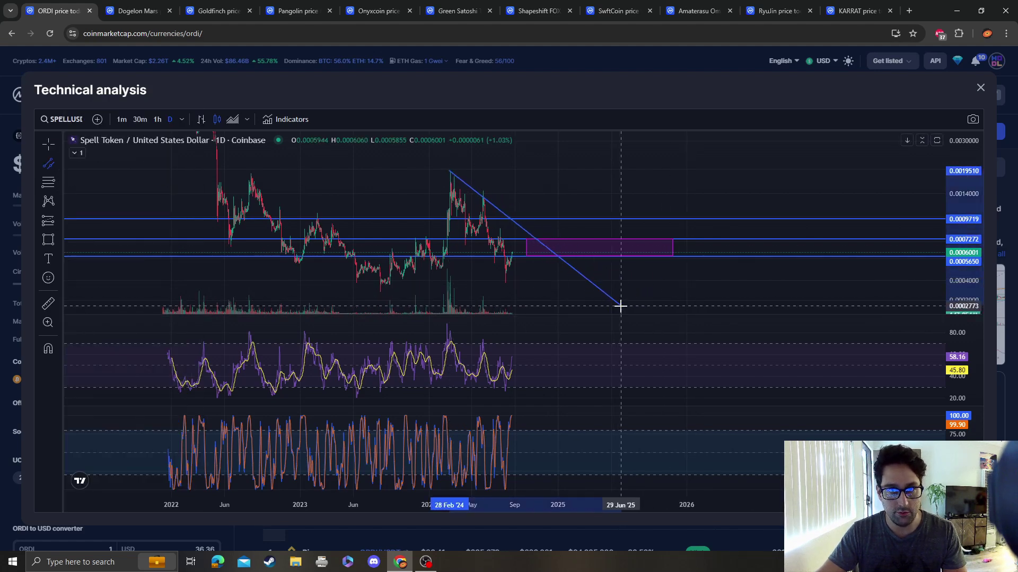
{"action": "left_click", "coordinate": [621, 305]}
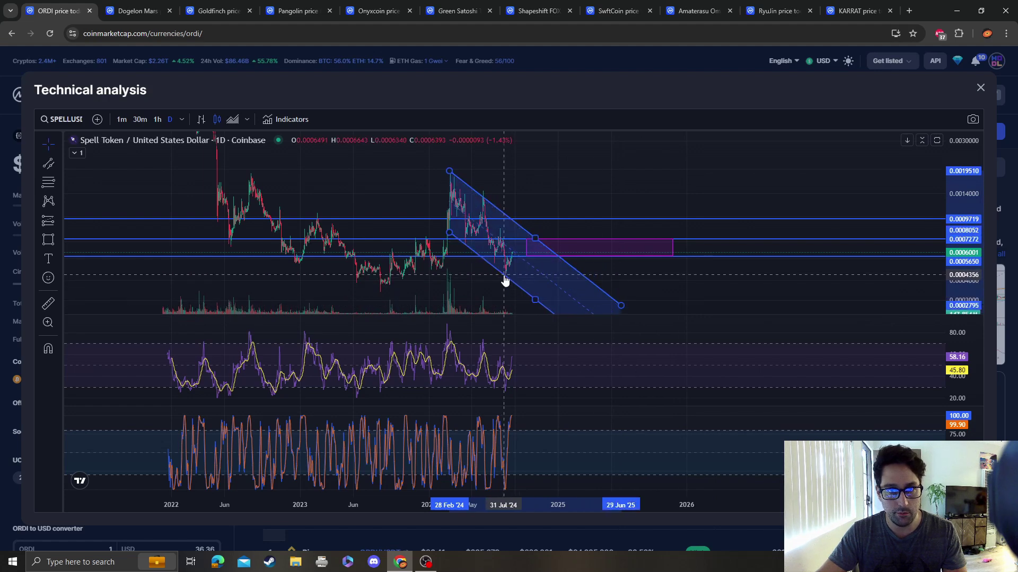
{"action": "left_click", "coordinate": [504, 281]}
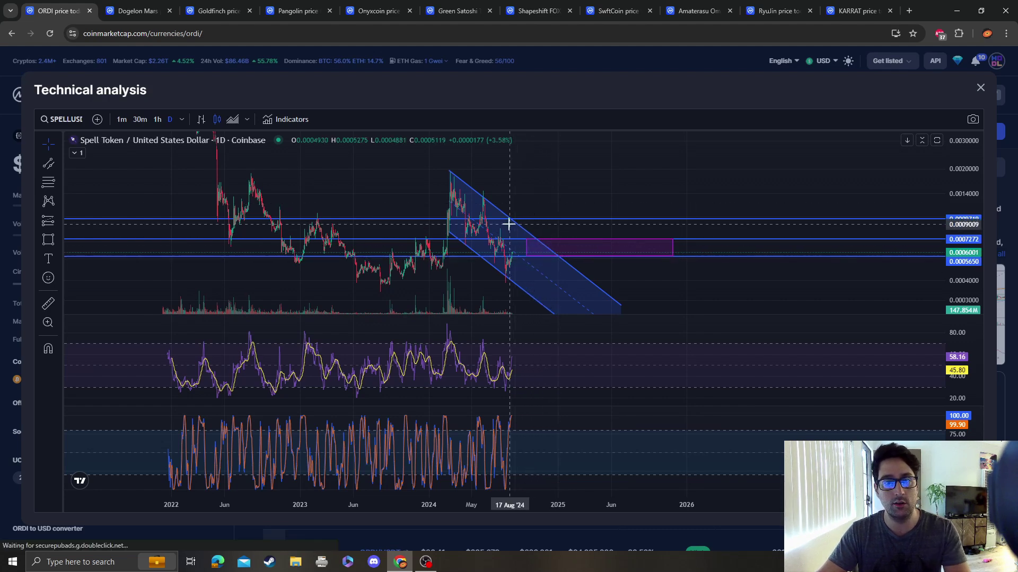
Remove the channel, then try a Fibonacci retracement from the April 2023 low to the 2024 high and delete it.
{"action": "key", "text": "Delete"}
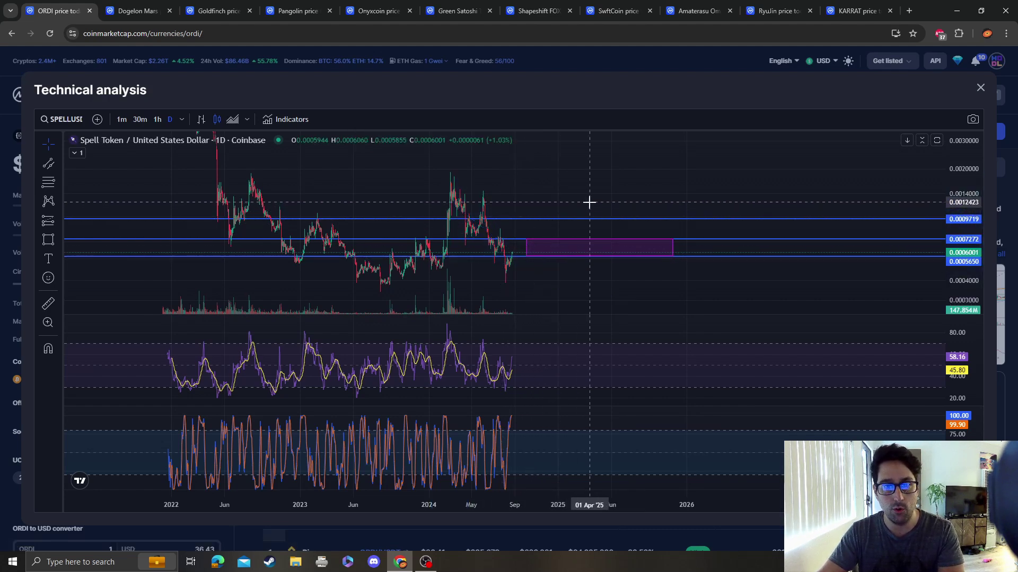
{"action": "left_click", "coordinate": [48, 182]}
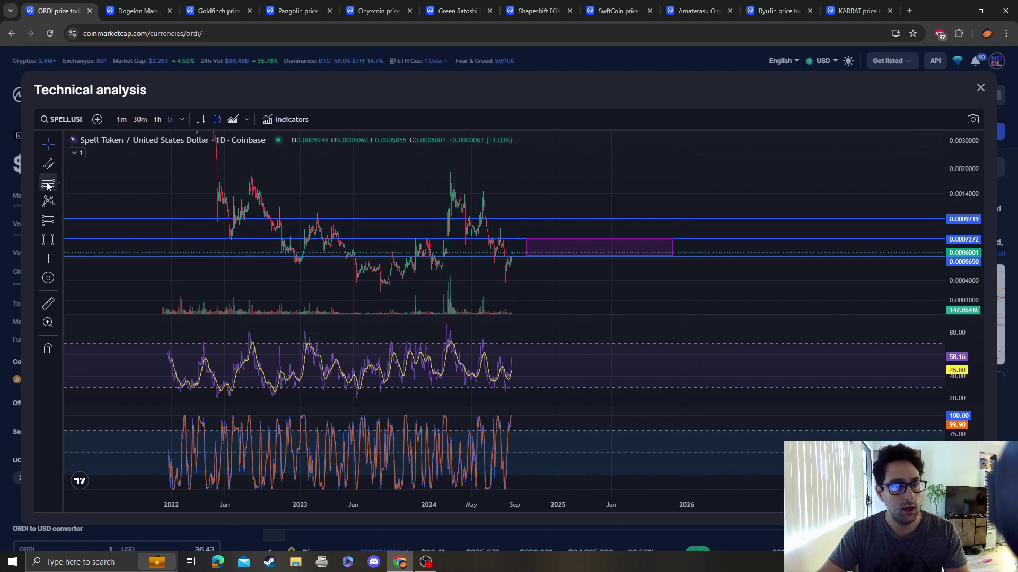
{"action": "left_click", "coordinate": [313, 293]}
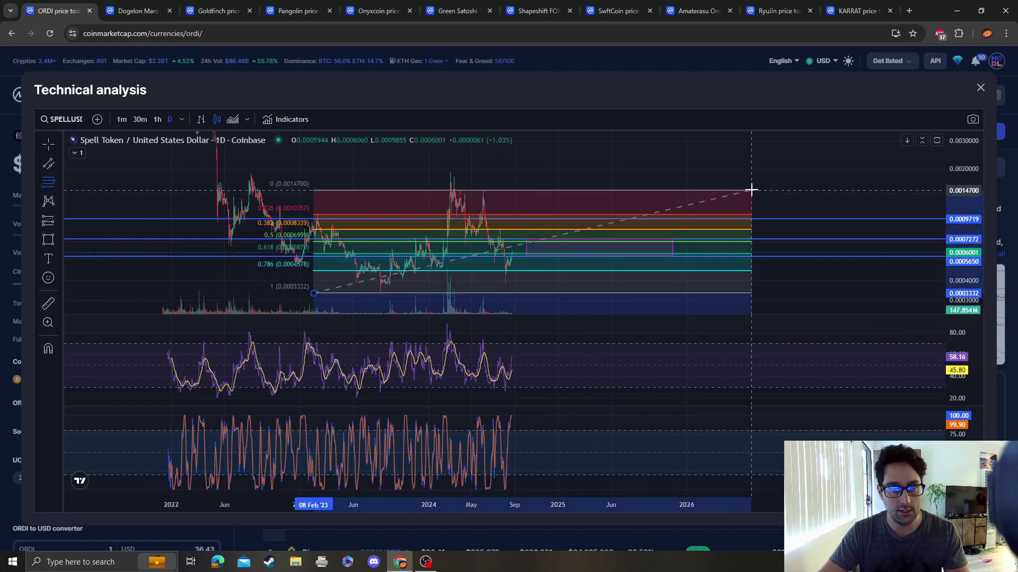
{"action": "left_click", "coordinate": [773, 172]}
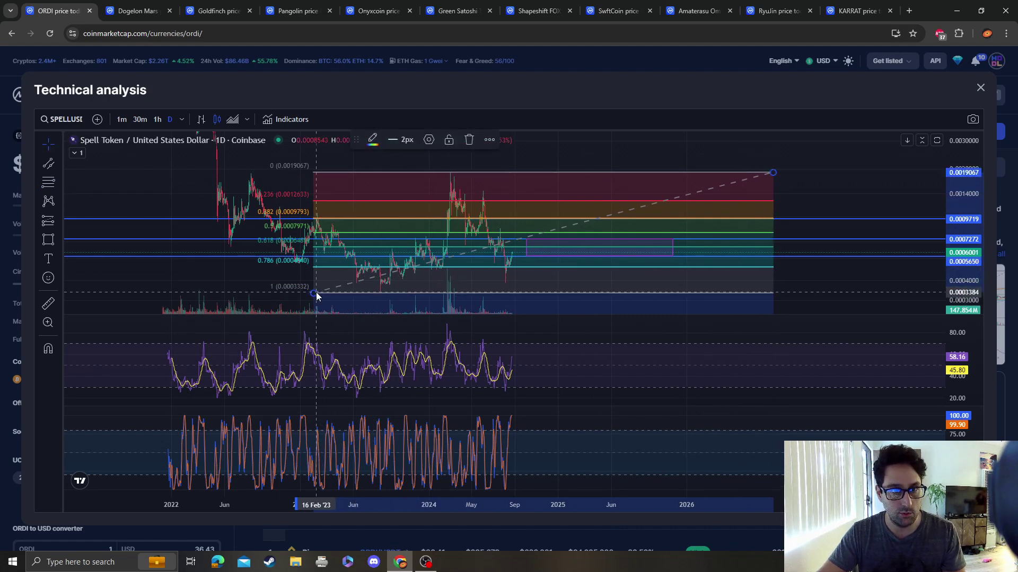
{"action": "mouse_move", "coordinate": [315, 295]}
{"action": "left_mouse_down"}
{"action": "mouse_move", "coordinate": [370, 270]}
{"action": "mouse_move", "coordinate": [338, 291]}
{"action": "left_mouse_up"}
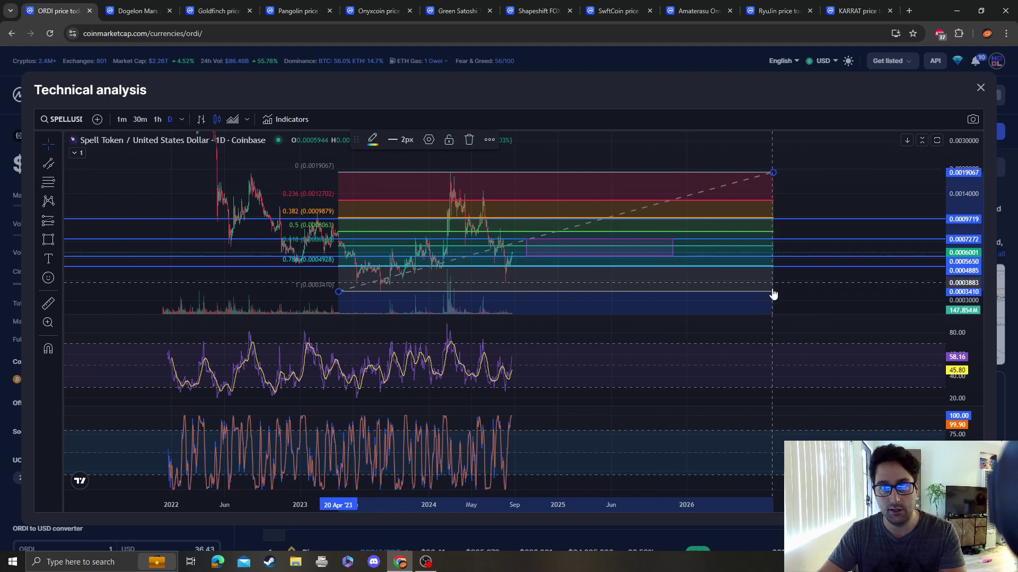
{"action": "key", "text": "Delete"}
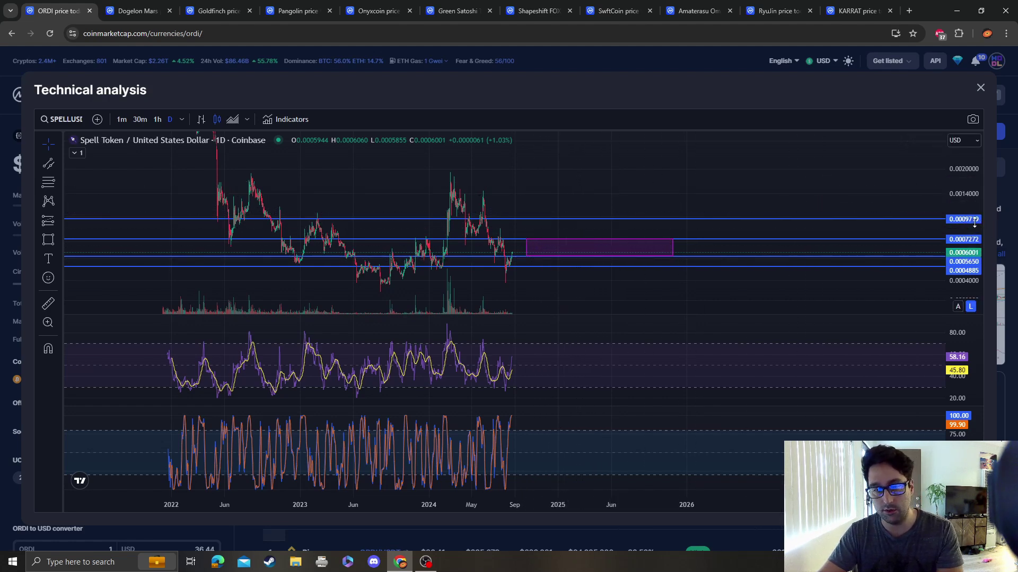
Sketch a freehand brush path from the 2024 peak, undoing the stray straight rising stroke.
{"action": "left_click", "coordinate": [59, 240]}
{"action": "left_click", "coordinate": [109, 163]}
{"action": "mouse_move", "coordinate": [449, 182]}
{"action": "left_mouse_down"}
{"action": "mouse_move", "coordinate": [520, 234]}
{"action": "mouse_move", "coordinate": [570, 238]}
{"action": "mouse_move", "coordinate": [616, 168]}
{"action": "left_mouse_up"}
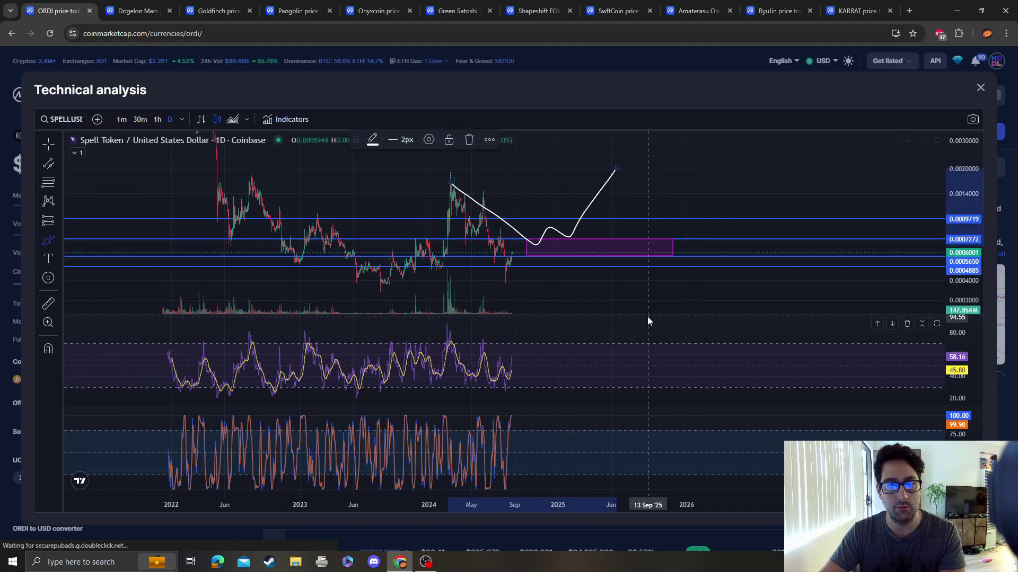
{"action": "mouse_move", "coordinate": [364, 291]}
{"action": "left_mouse_down"}
{"action": "mouse_move", "coordinate": [488, 276]}
{"action": "mouse_move", "coordinate": [806, 150]}
{"action": "left_mouse_up"}
{"action": "key", "text": "ctrl+z"}
{"action": "scroll", "coordinate": [800, 204], "scroll_direction": "down", "scroll_amount": 3}
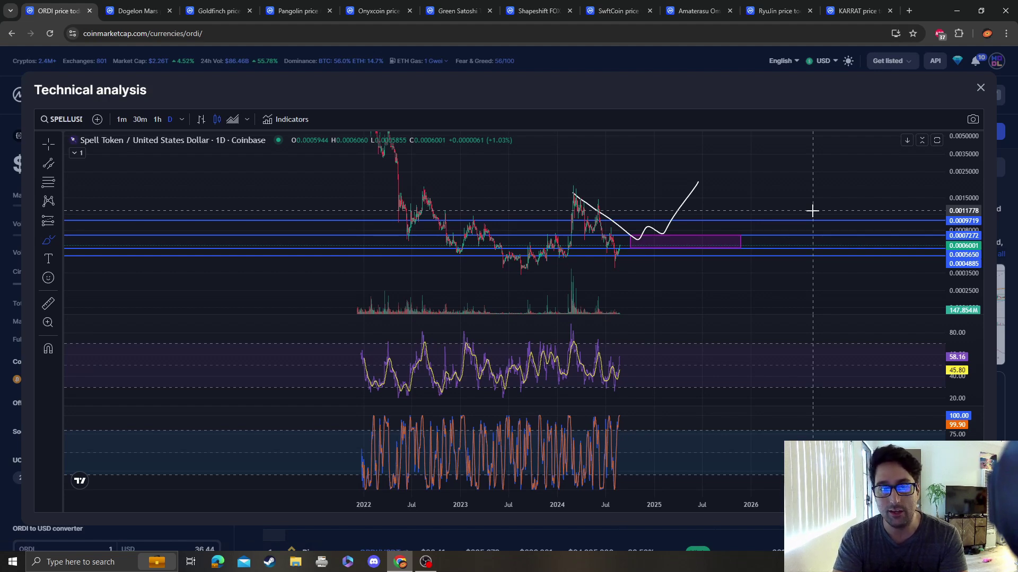
{"action": "left_click_drag", "start_coordinate": [872, 189], "coordinate": [874, 220]}
{"action": "key", "text": "ctrl+z"}
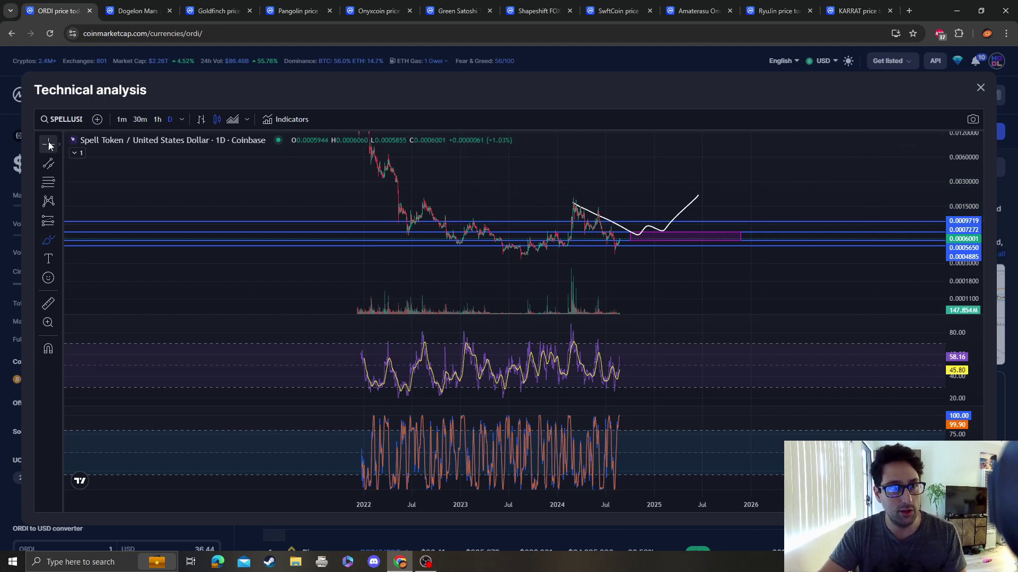
{"action": "left_click_drag", "start_coordinate": [579, 168], "coordinate": [596, 196]}
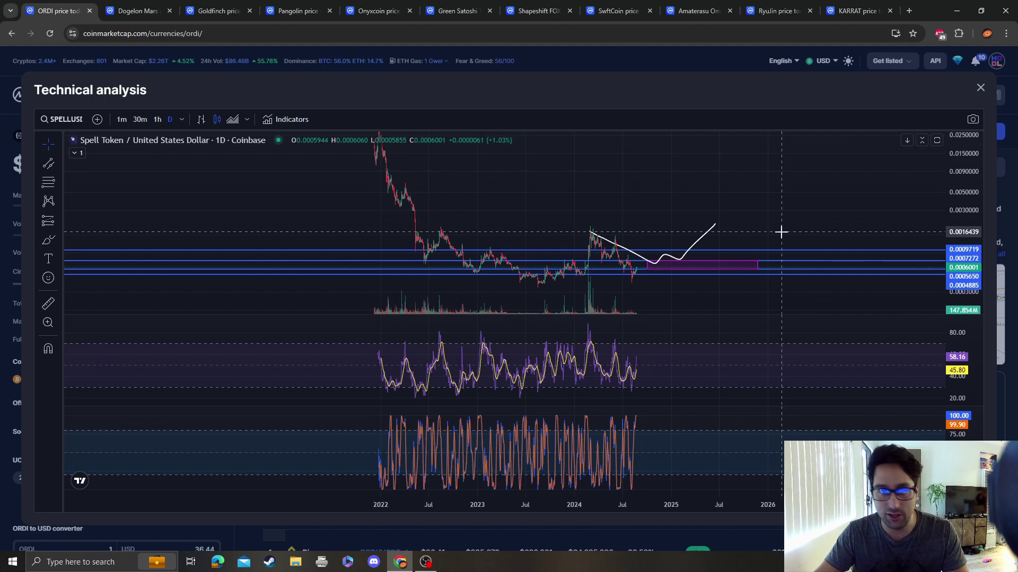
Close the technical analysis view and go back to the Spell Token overview page.
{"action": "left_click", "coordinate": [980, 89]}
{"action": "left_click", "coordinate": [13, 33]}
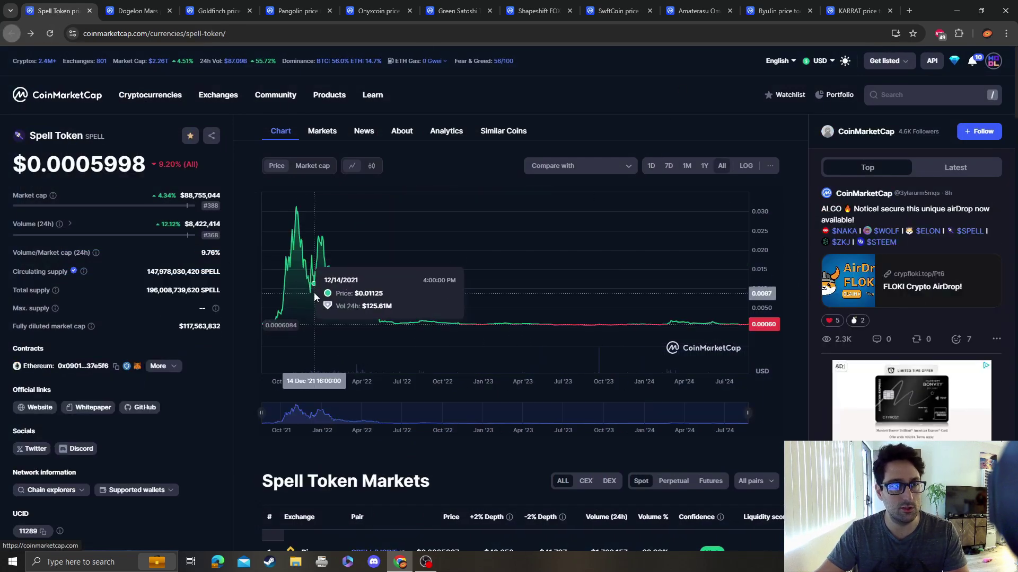
{"action": "triple_click", "coordinate": [173, 289]}
{"action": "left_click", "coordinate": [201, 289]}
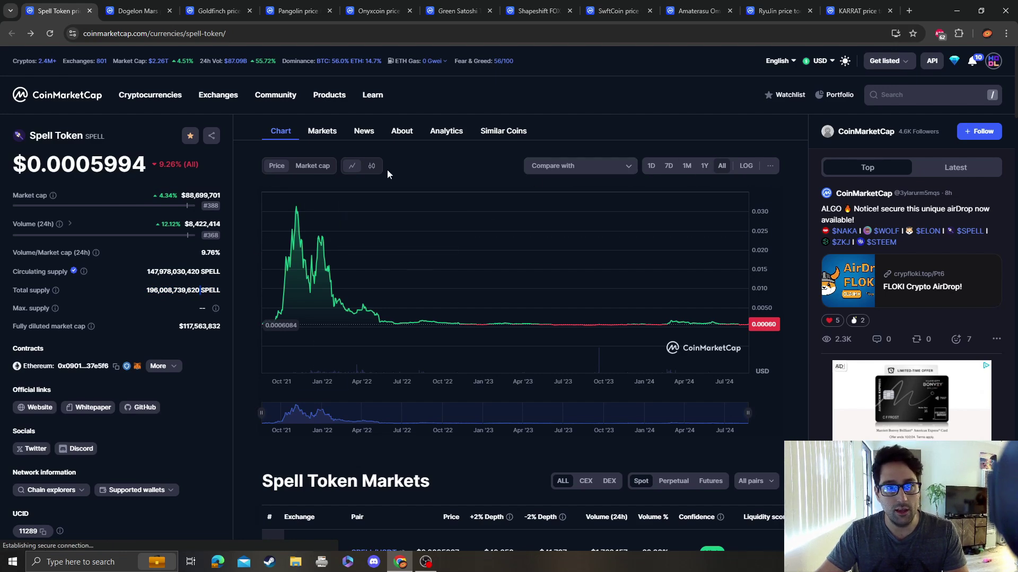
View the market cap chart, switch back to price, and highlight the total and circulating supply figures.
{"action": "left_click", "coordinate": [305, 165]}
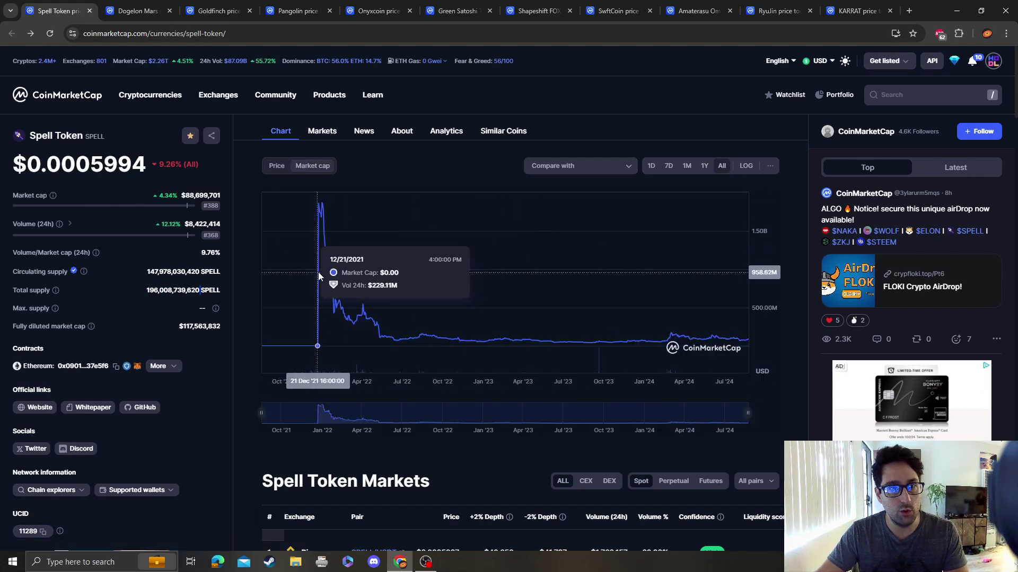
{"action": "left_click", "coordinate": [276, 169]}
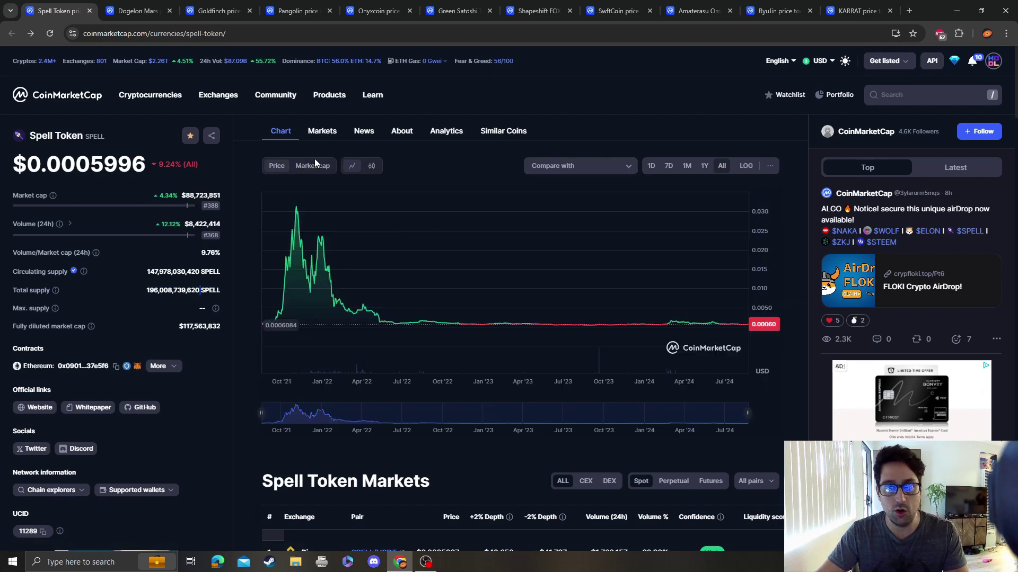
{"action": "triple_click", "coordinate": [165, 286]}
{"action": "triple_click", "coordinate": [169, 276]}
{"action": "left_click", "coordinate": [902, 101]}
Open Dogecoin's page via a 'doge' search and view its market cap, then price chart.
{"action": "type", "text": "doge"}
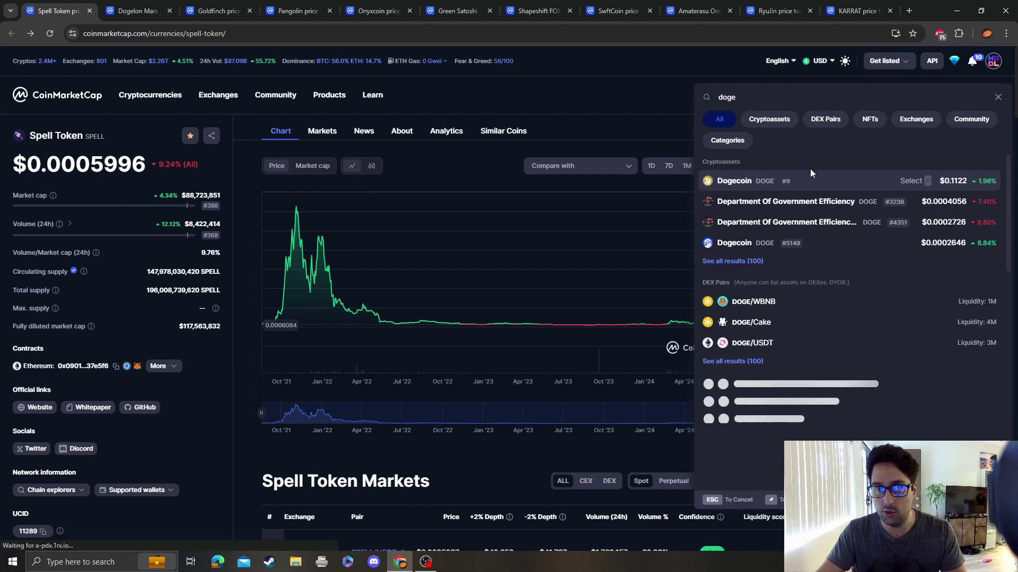
{"action": "left_click", "coordinate": [811, 179]}
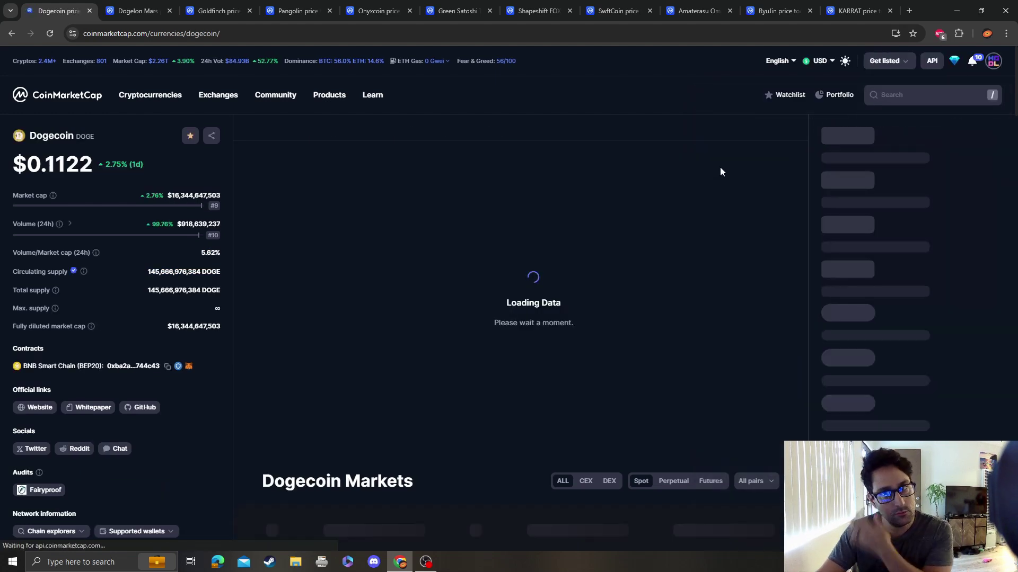
{"action": "left_click", "coordinate": [329, 166]}
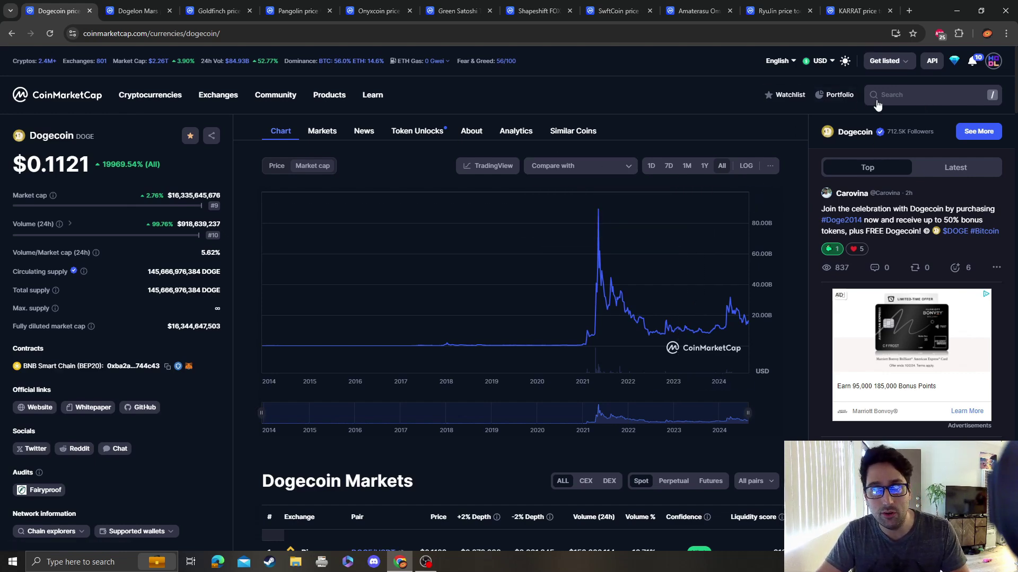
{"action": "left_click", "coordinate": [276, 166]}
{"action": "left_click", "coordinate": [910, 94]}
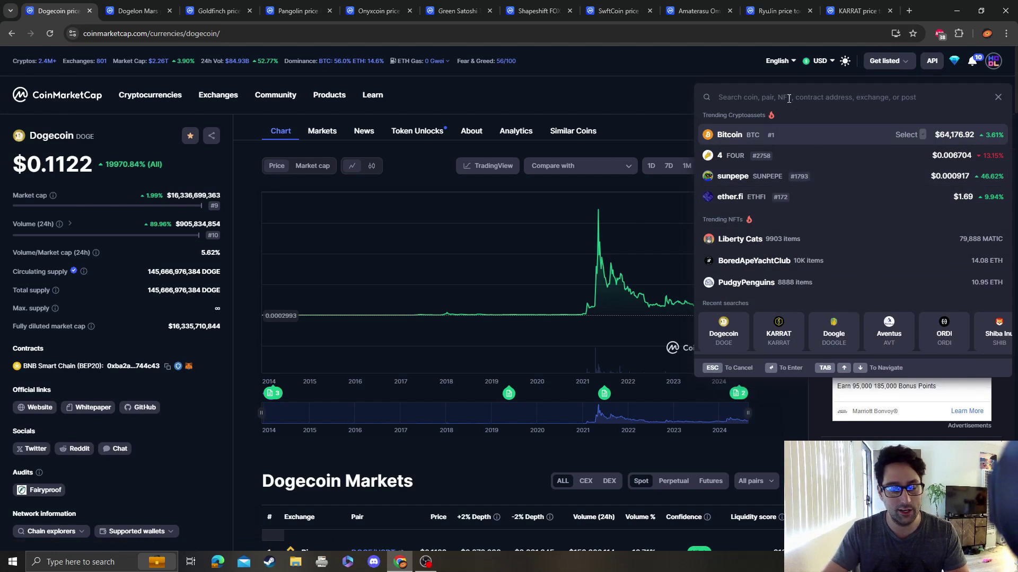
Reopen Spell Token via a 'spell' search, show All range, and highlight the -9.22% change and $0.0005996 price.
{"action": "type", "text": "spell"}
{"action": "left_click", "coordinate": [790, 183]}
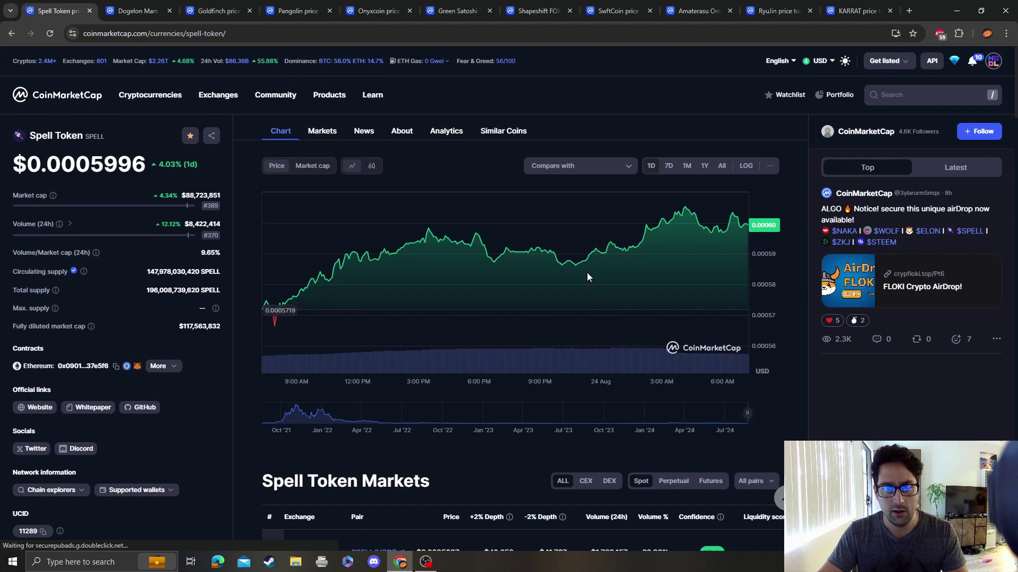
{"action": "left_click", "coordinate": [721, 166]}
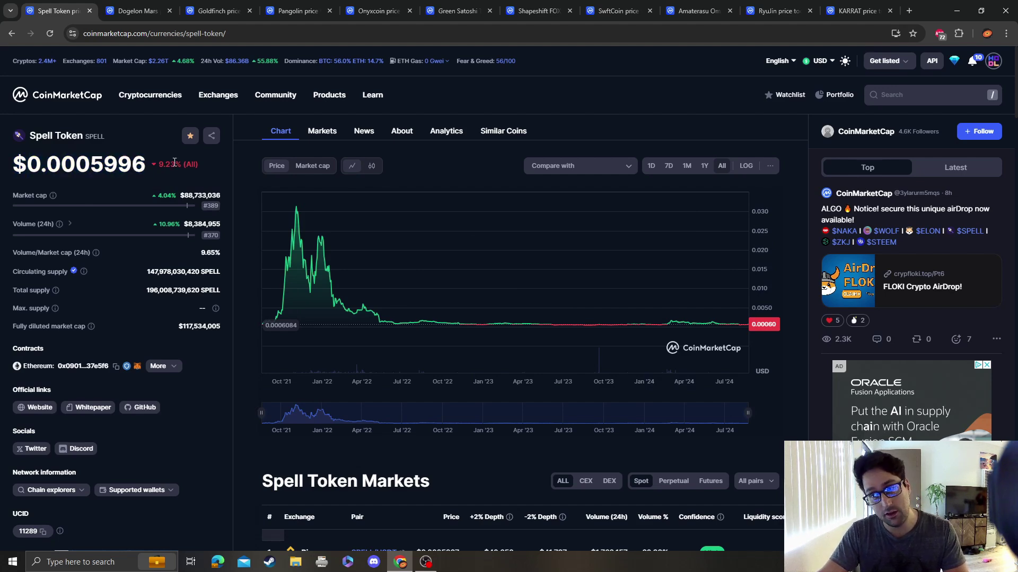
{"action": "left_click_drag", "start_coordinate": [159, 164], "coordinate": [194, 169]}
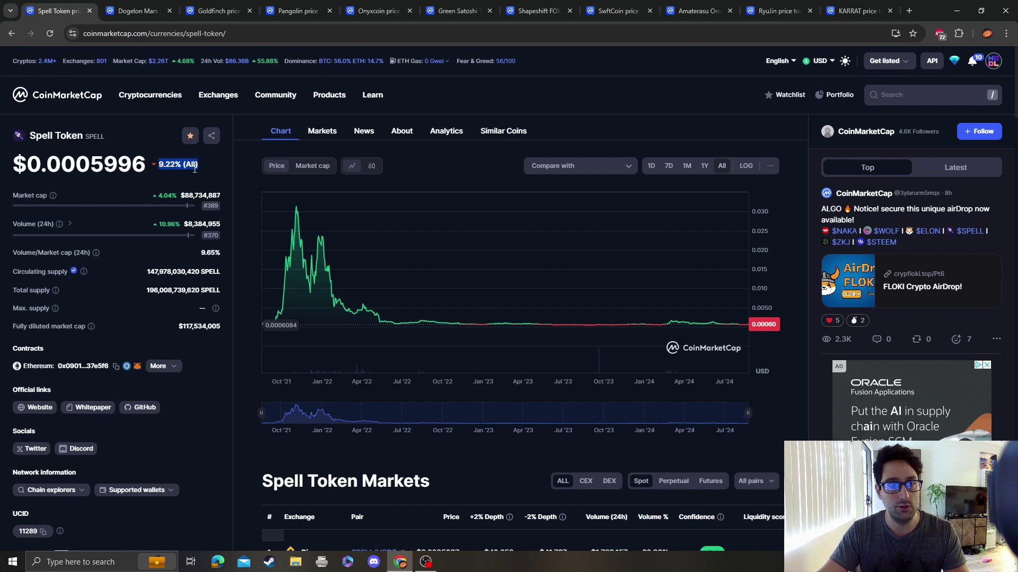
{"action": "double_click", "coordinate": [120, 170]}
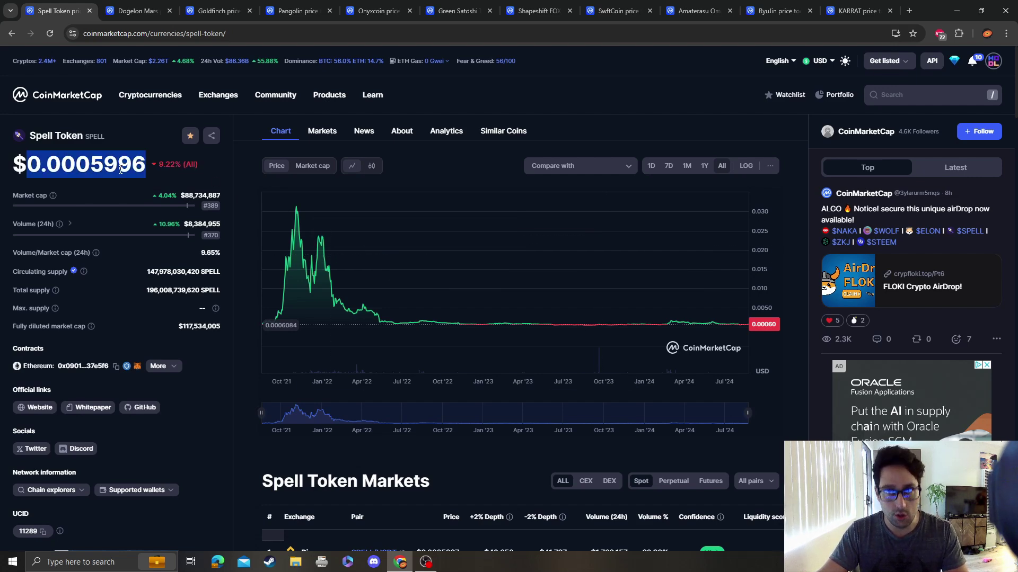